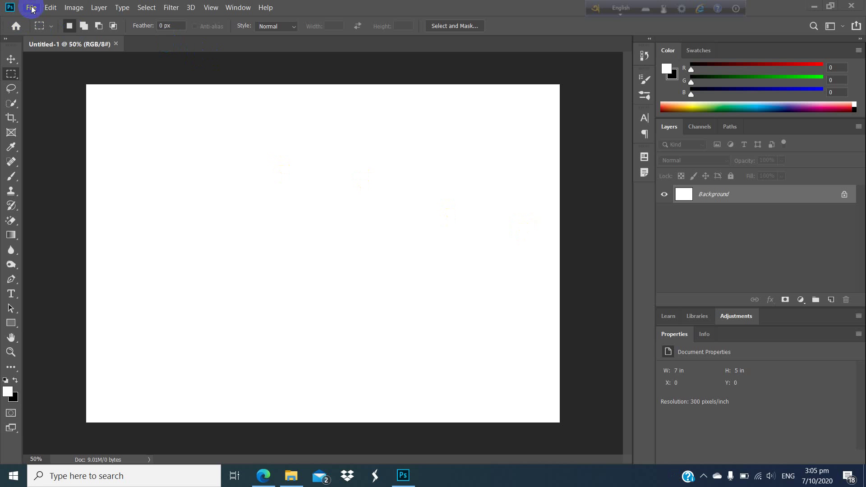
Step: Open the image abc.jpg and duplicate its Background layer
left_click(32, 8)
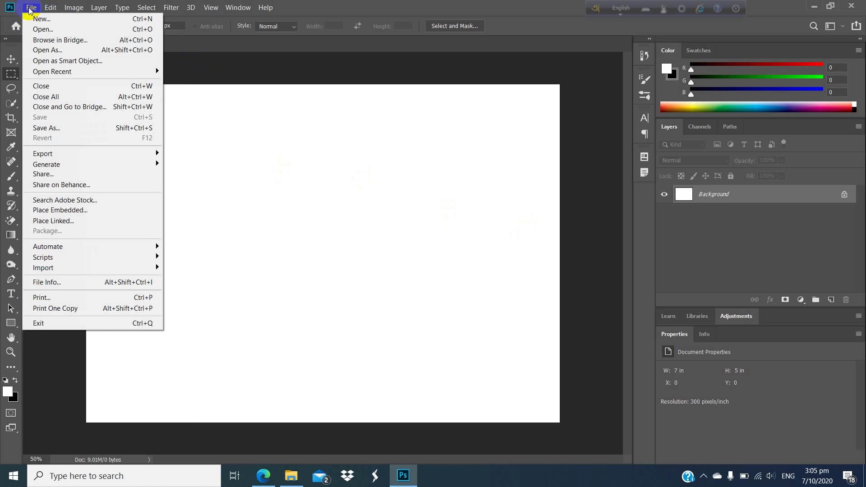
left_click(72, 30)
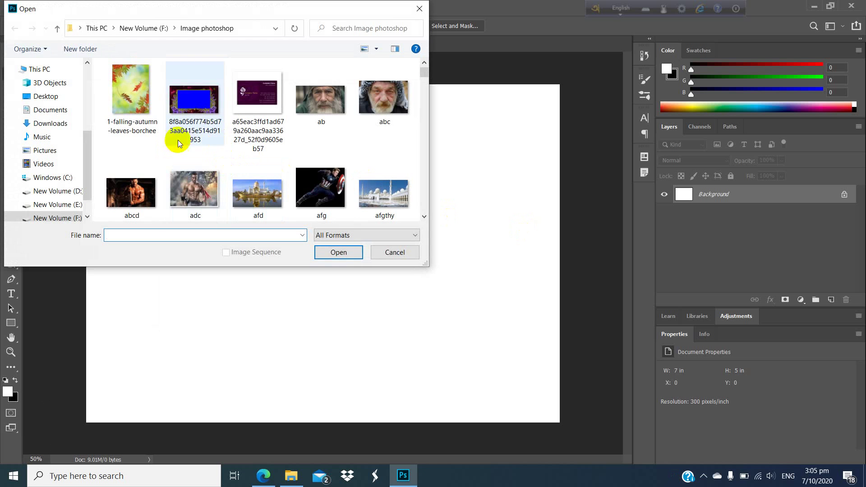
double_click(390, 99)
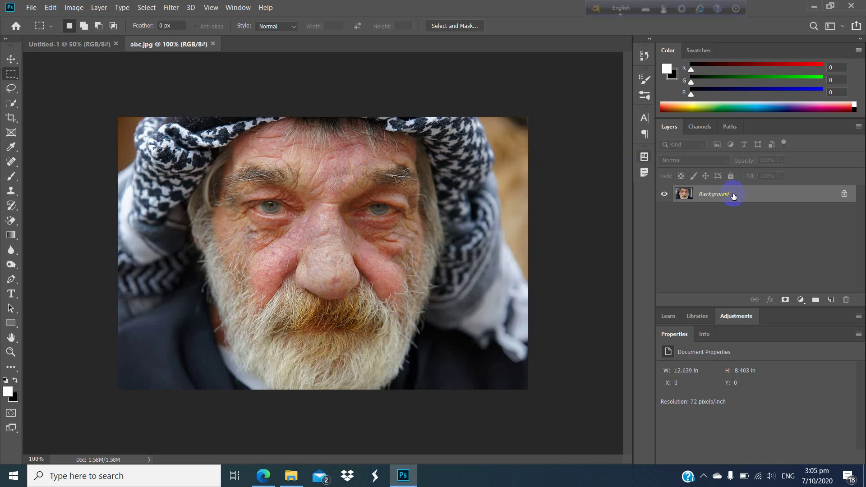
left_click_drag(735, 199, 832, 299)
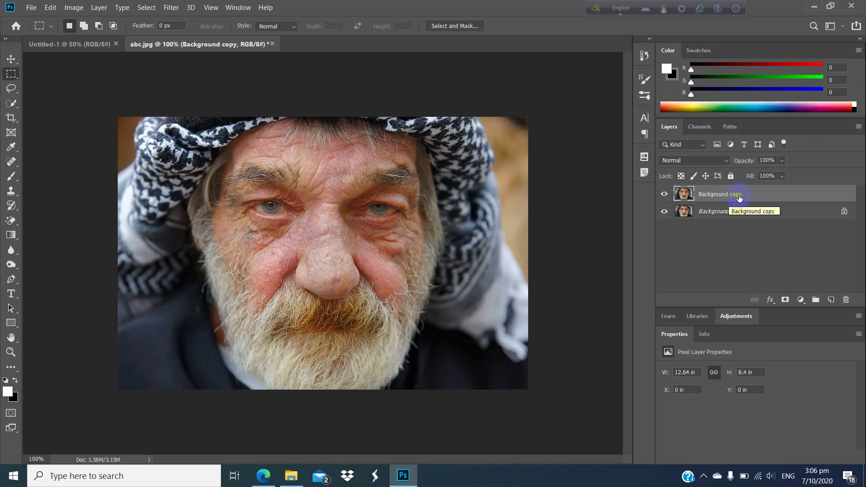
Step: Start the Oil Paint filter on the duplicated layer and move its dialog clear of the photo
left_click(171, 9)
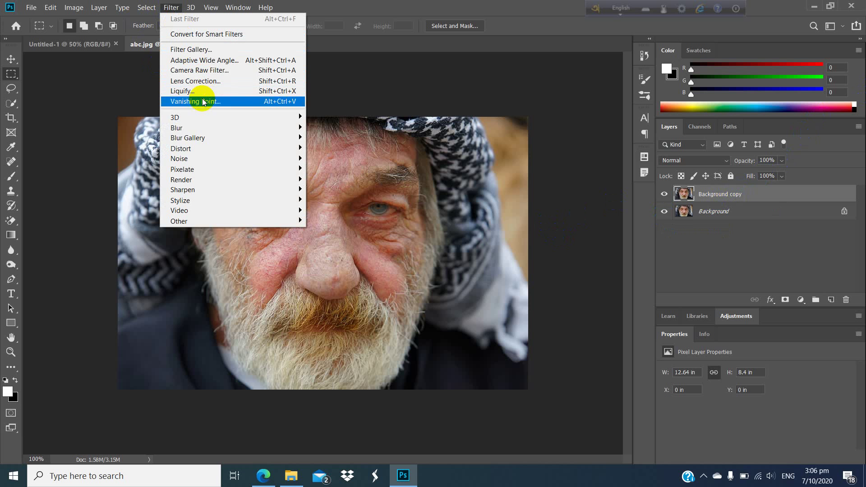
mouse_move(198, 128)
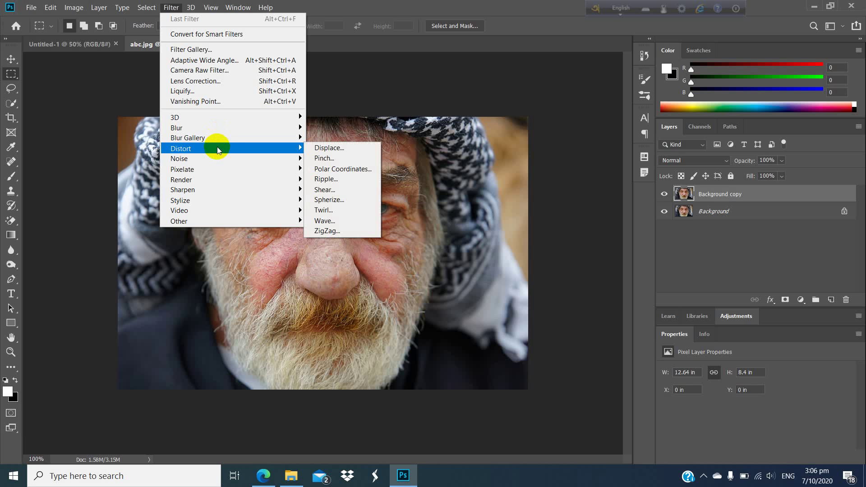
left_click(172, 7)
left_click(172, 8)
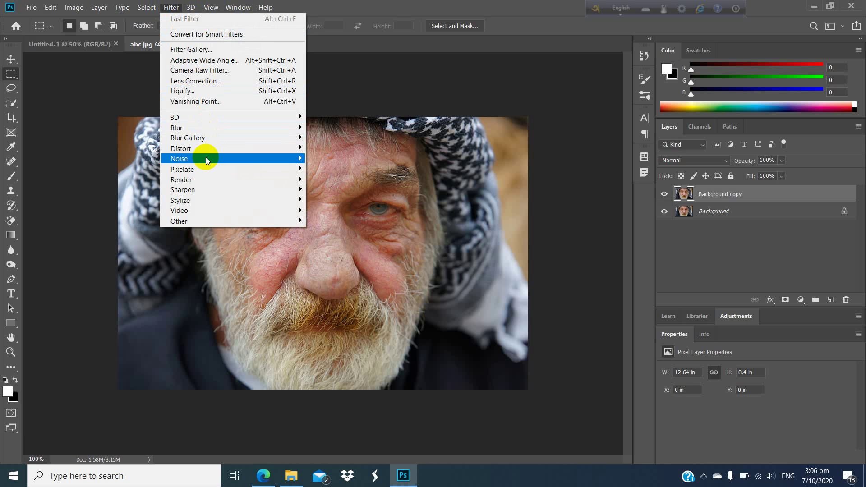
mouse_move(189, 189)
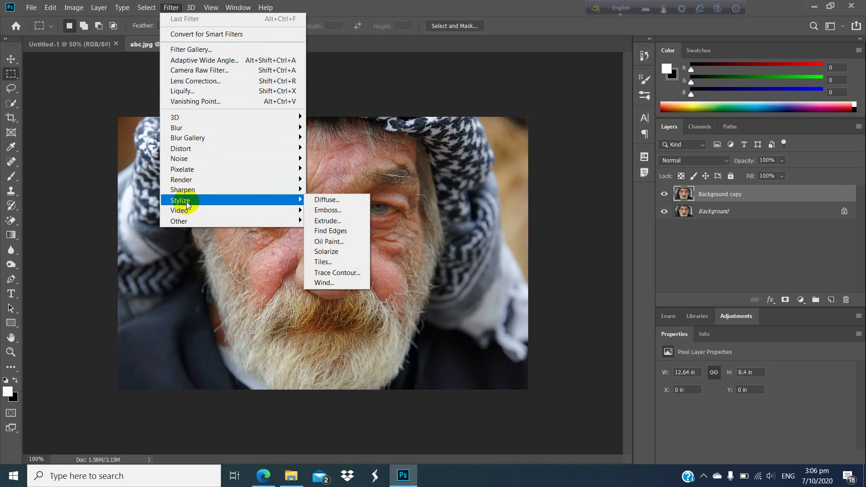
left_click(328, 243)
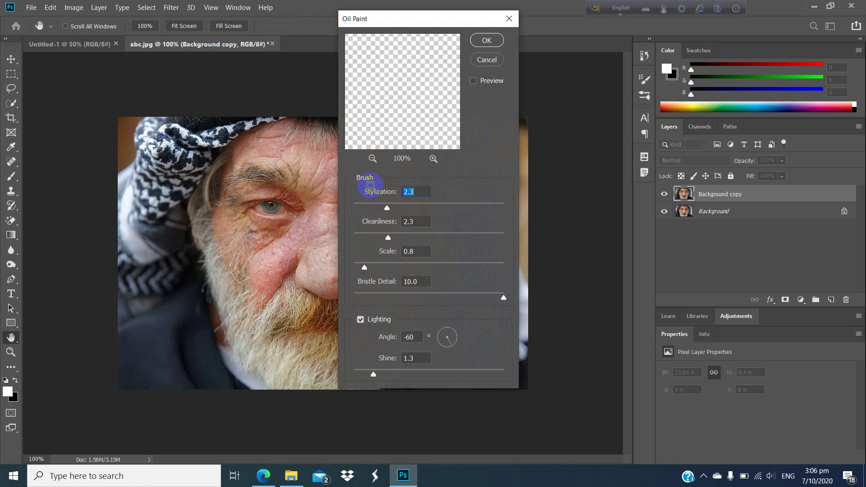
left_click_drag(427, 25, 632, 47)
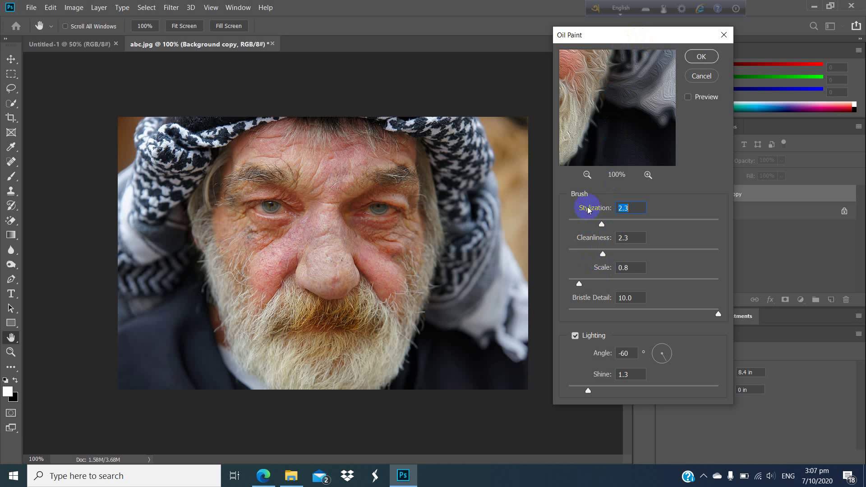
Step: Set the Oil Paint Stylization to 6.8 and Shine to 6.7, and preview the effect on the image
left_click_drag(602, 225, 670, 219)
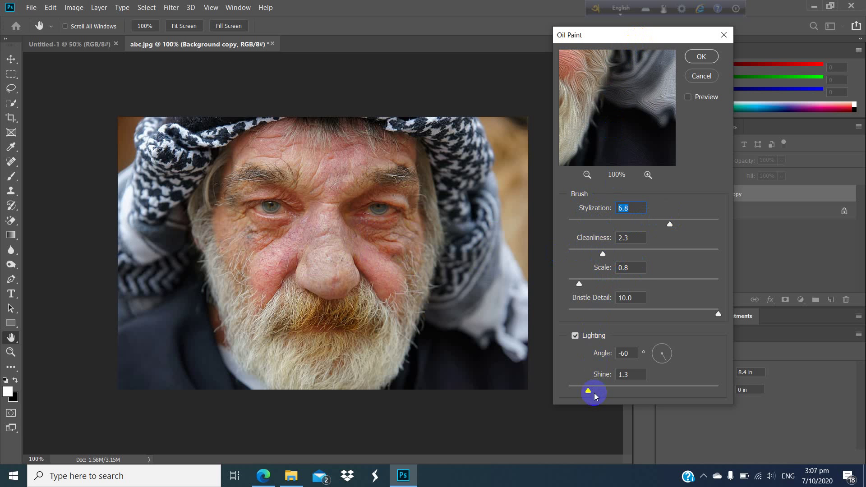
left_click_drag(586, 390, 668, 390)
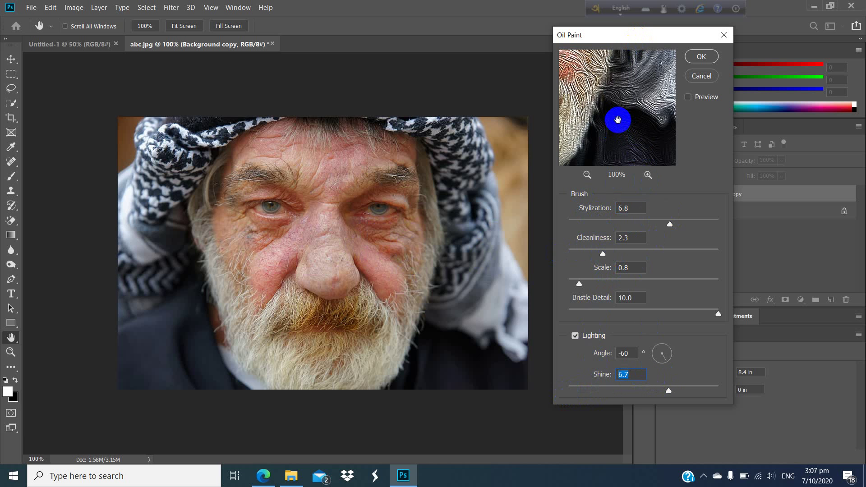
mouse_move(615, 120)
left_mouse_down()
mouse_move(615, 112)
mouse_move(684, 153)
left_mouse_up()
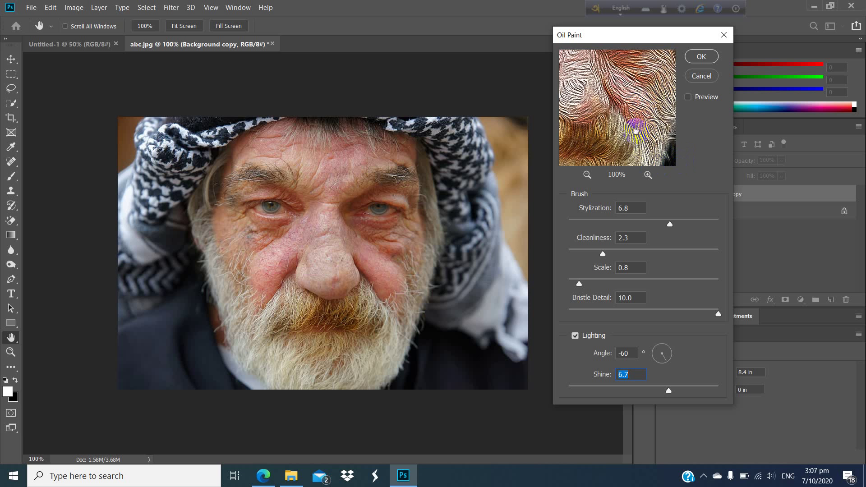
left_click_drag(631, 123, 664, 132)
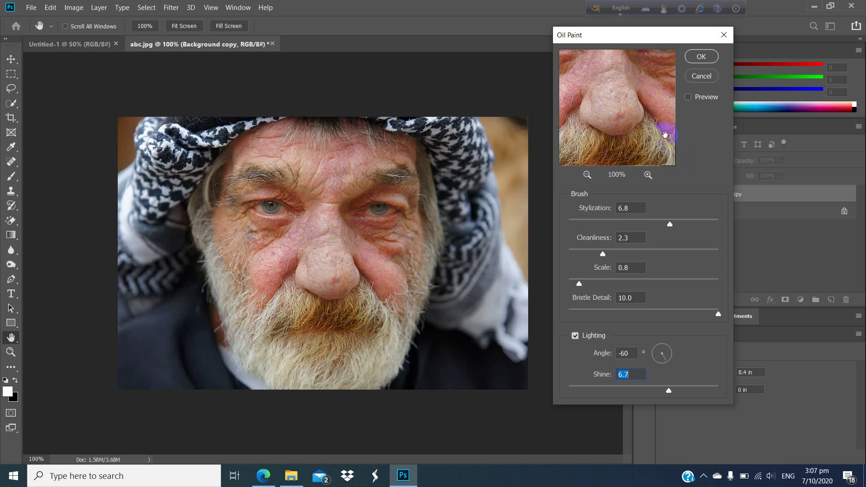
left_click(688, 97)
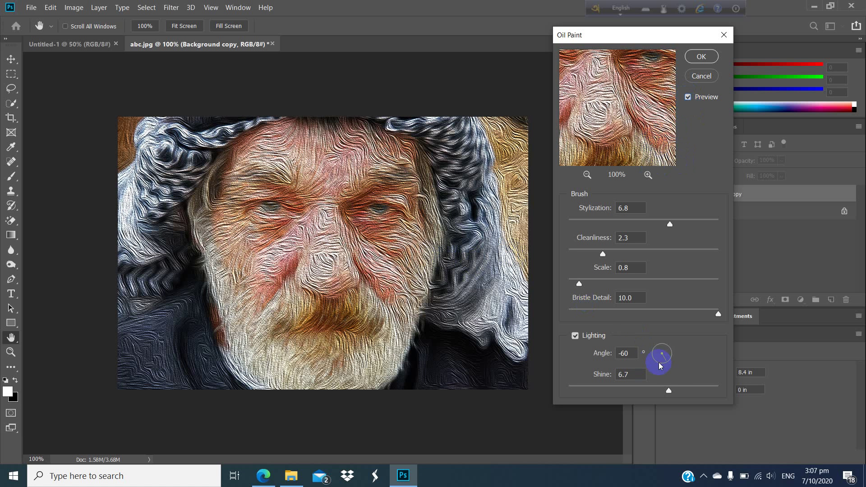
Step: Reduce the Oil Paint Shine to 0.0 and set Stylization to 3.0
left_click_drag(669, 392, 562, 399)
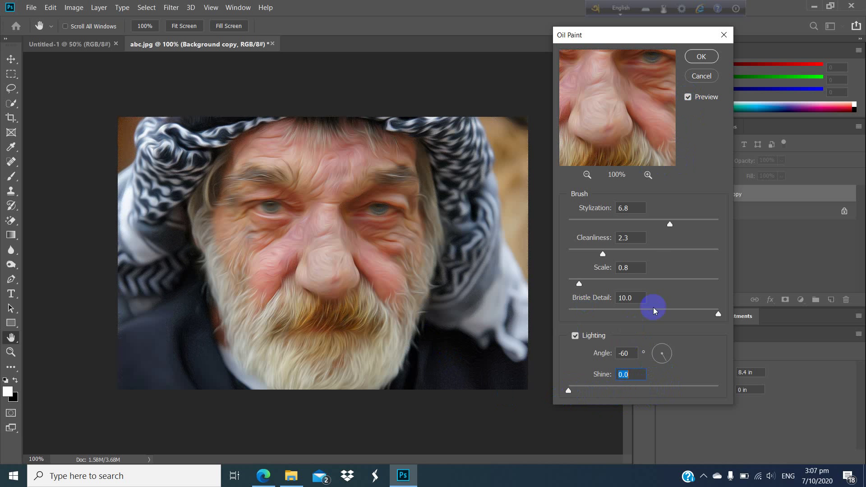
left_click_drag(669, 223, 584, 228)
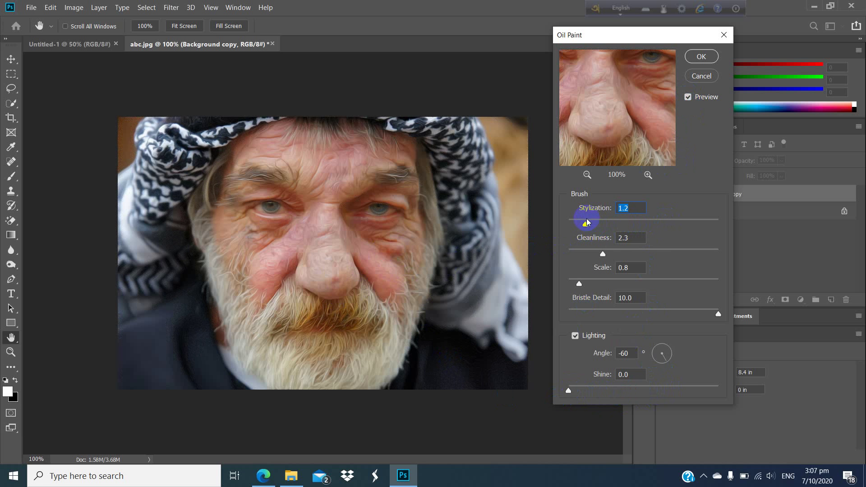
left_click_drag(586, 224, 561, 228)
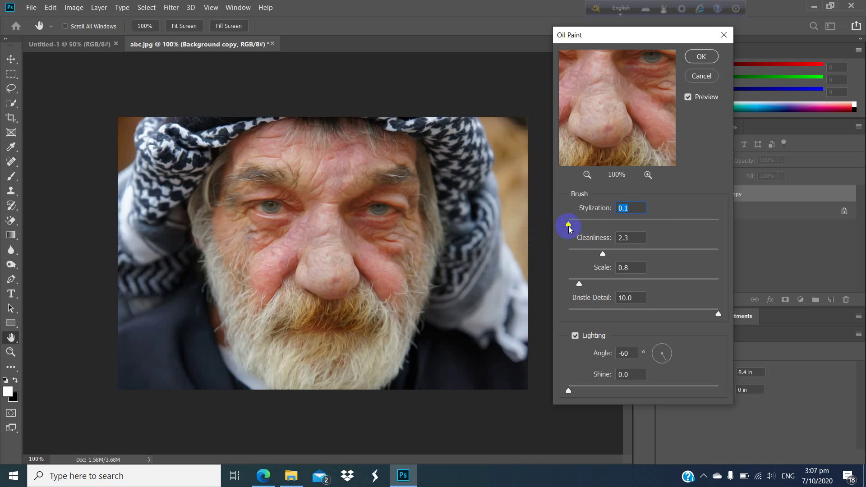
left_click_drag(569, 226, 616, 229)
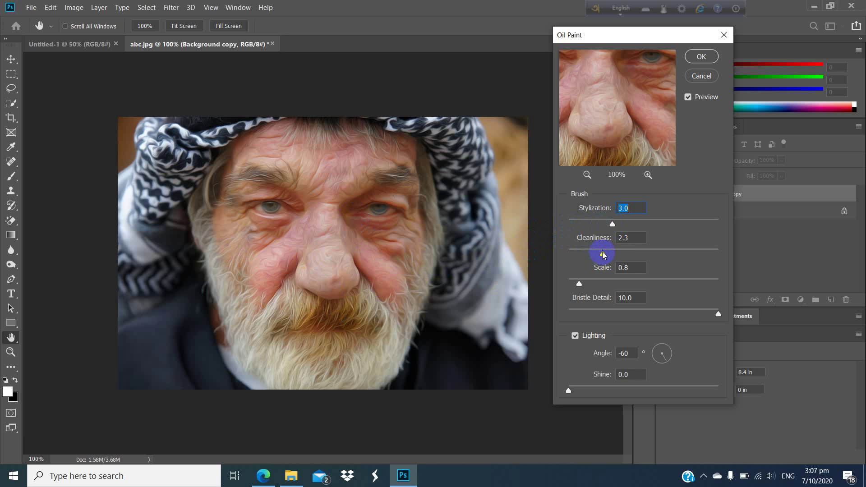
Step: Set Cleanliness to 4.4, Scale to 2.7 and Bristle Detail to 10.0, and apply the Oil Paint filter
left_click_drag(605, 255, 635, 254)
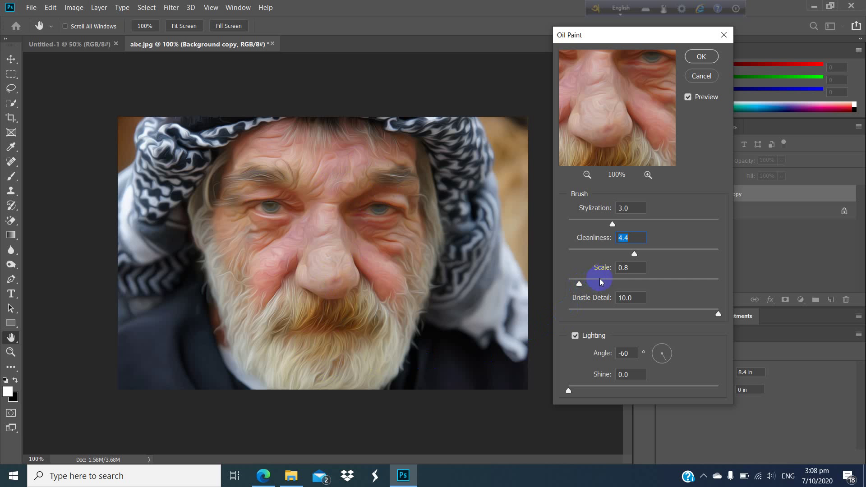
left_click_drag(579, 285, 601, 292)
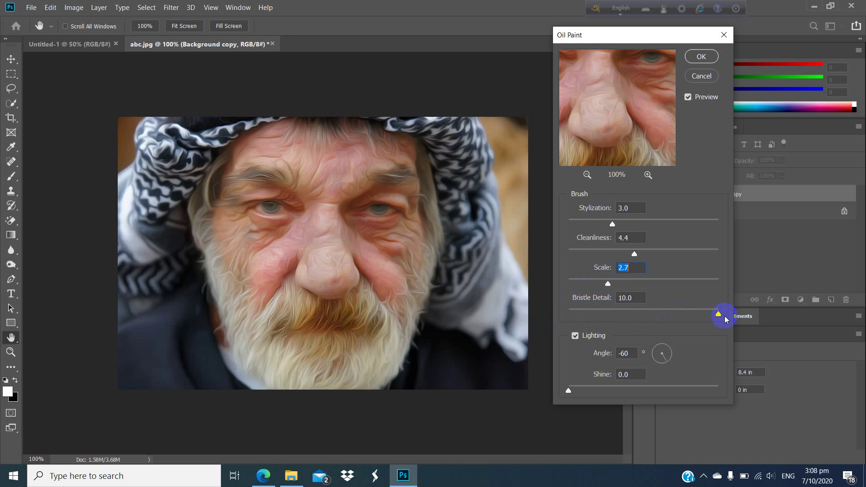
left_click_drag(719, 314, 639, 315)
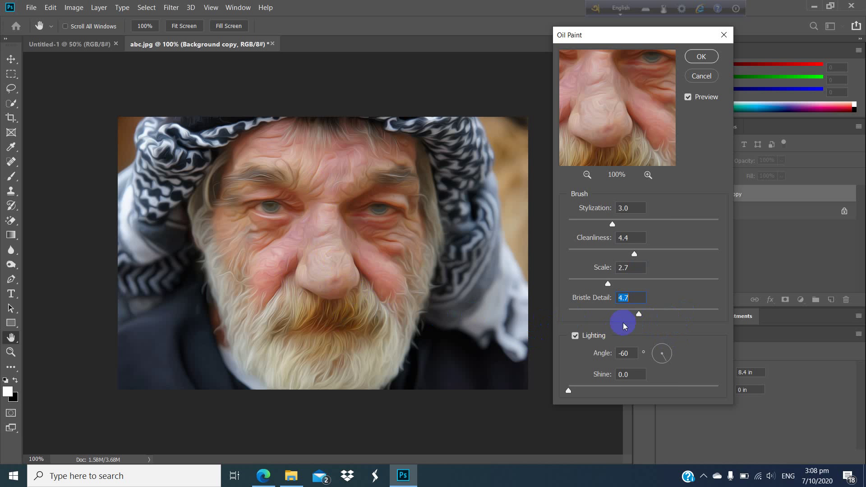
left_click_drag(641, 316, 722, 311)
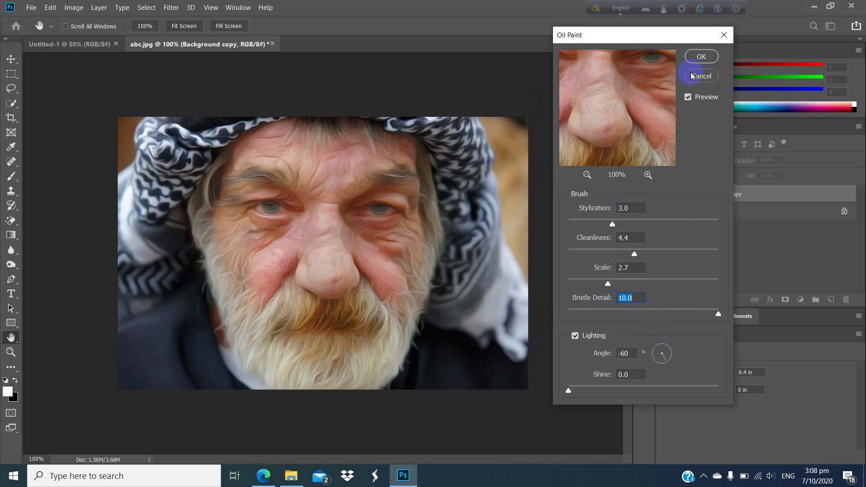
left_click(702, 56)
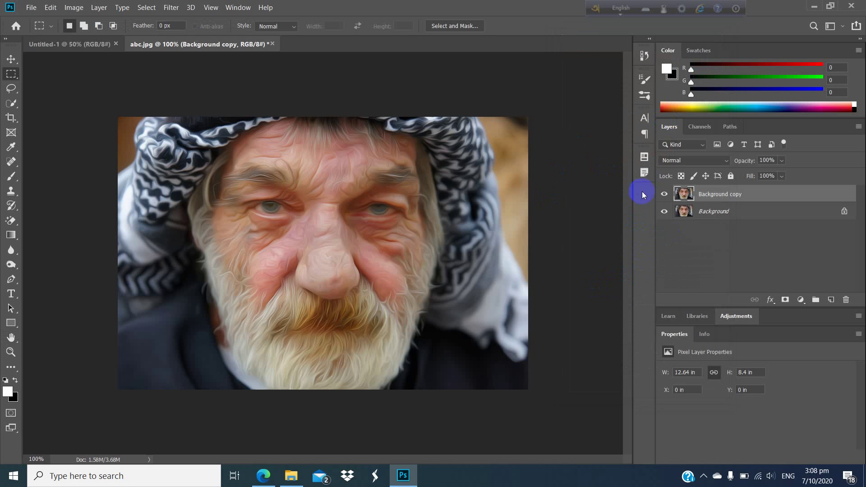
Step: Hide and show the painted layer copy to compare it with the original photo
left_click(664, 194)
left_click(348, 316)
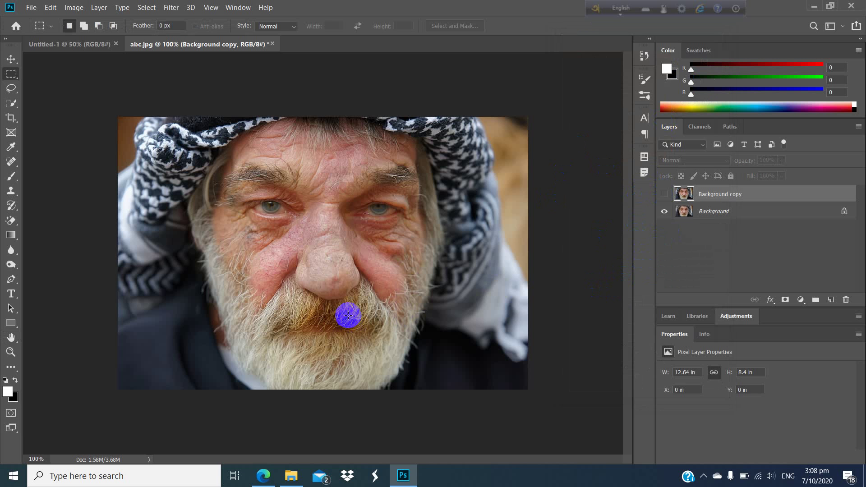
left_click(664, 194)
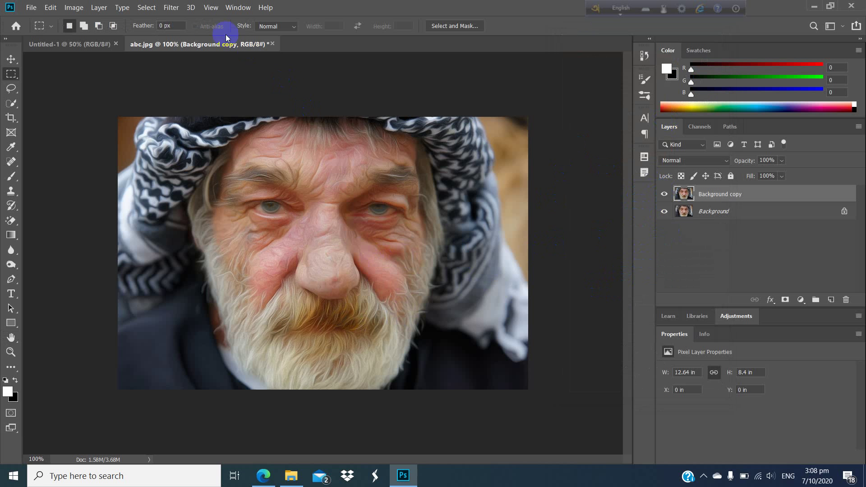
Step: Apply the Oil Paint filter to the layer copy a second time, trying Stylization 8.0 before settling on 2.6
left_click(171, 7)
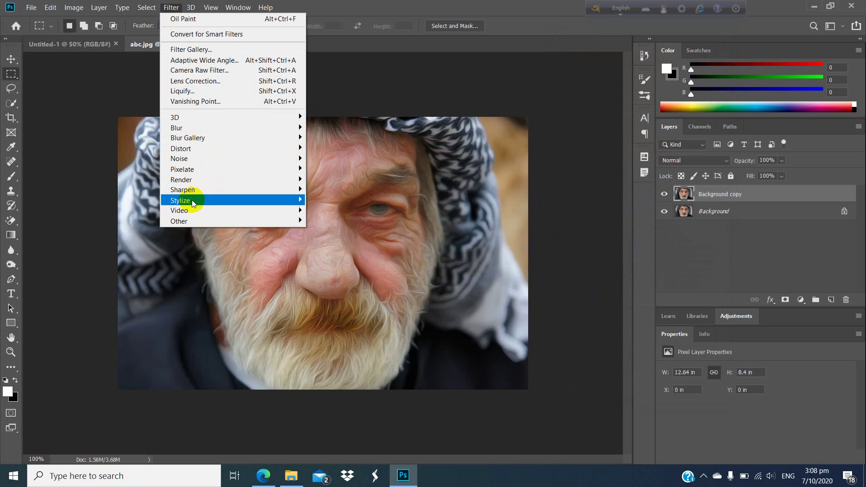
mouse_move(185, 203)
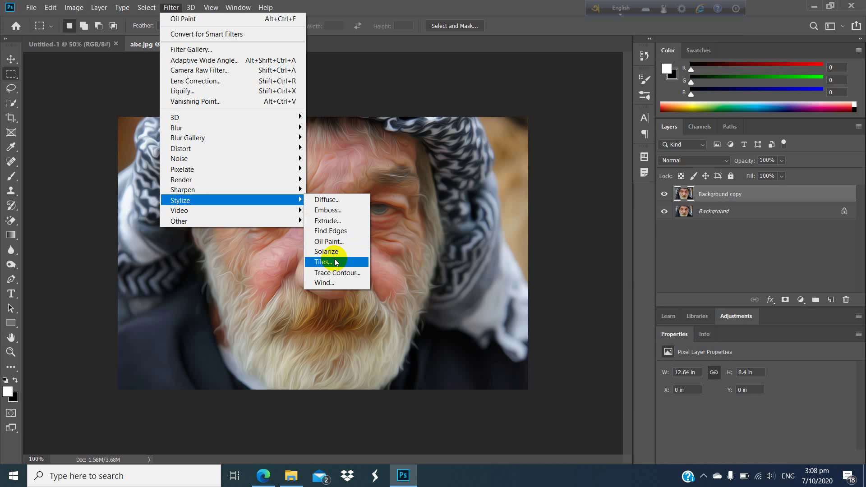
left_click(333, 242)
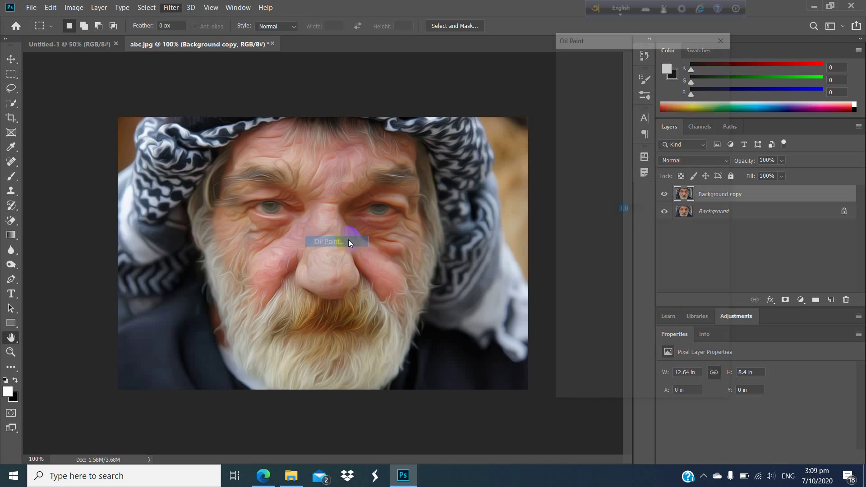
left_click_drag(605, 96, 693, 144)
left_click_drag(611, 96, 646, 148)
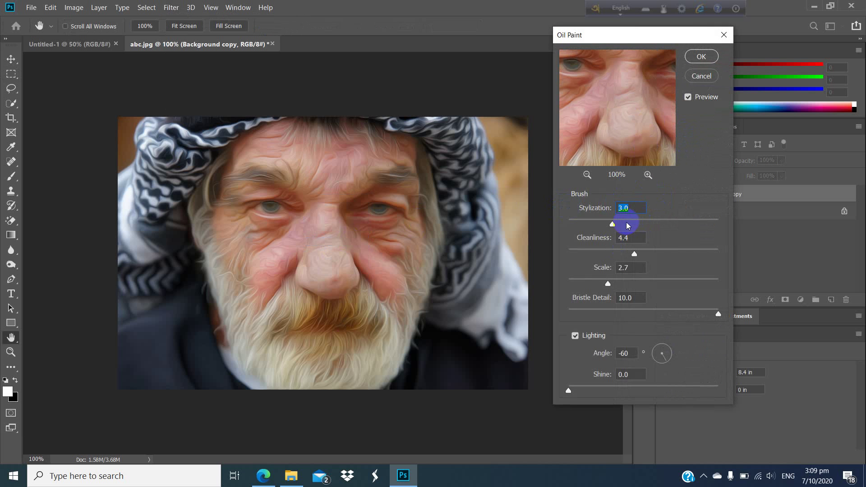
left_click(688, 97)
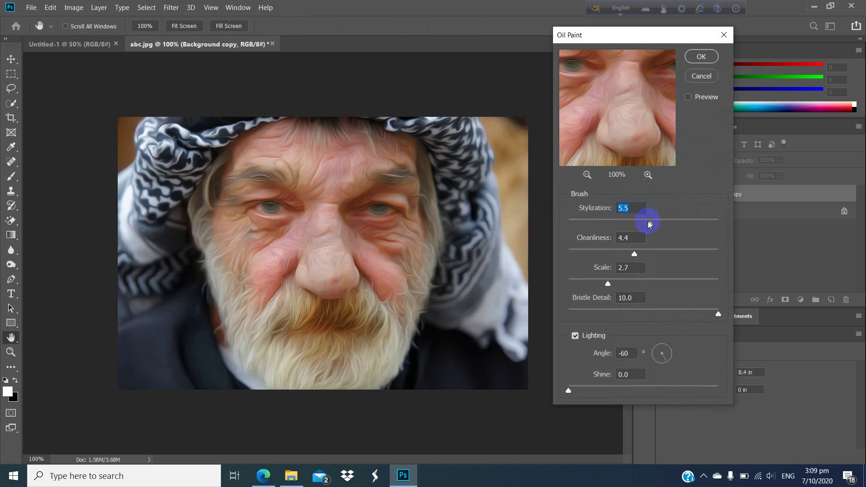
left_click_drag(650, 224, 689, 224)
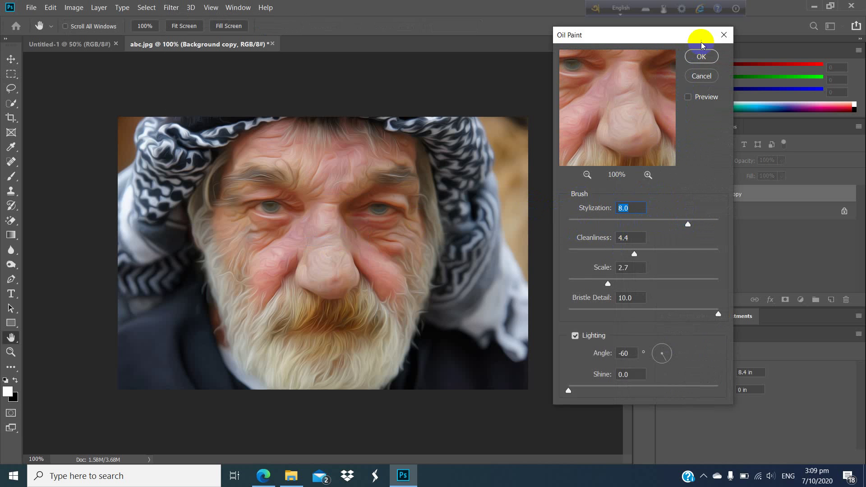
left_click(688, 97)
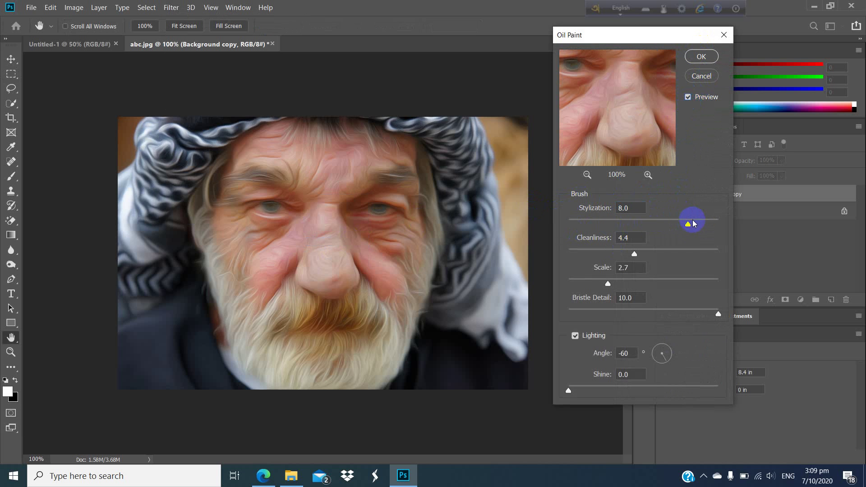
left_click_drag(688, 225, 609, 237)
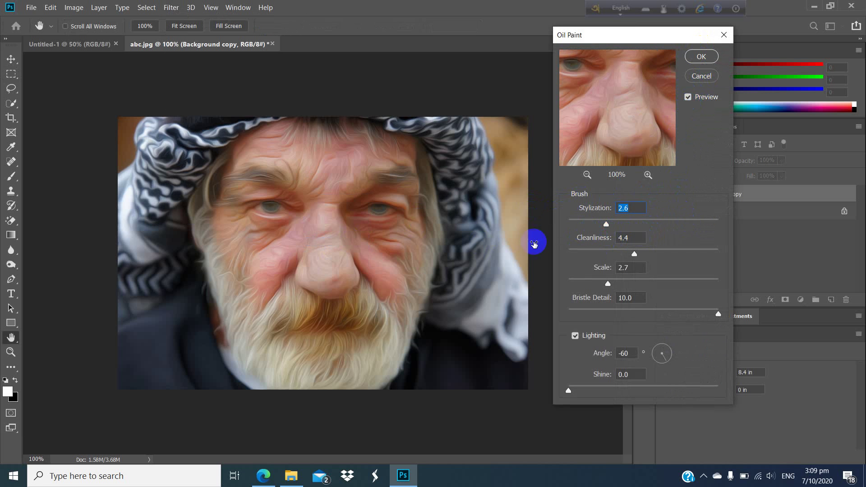
left_click(700, 61)
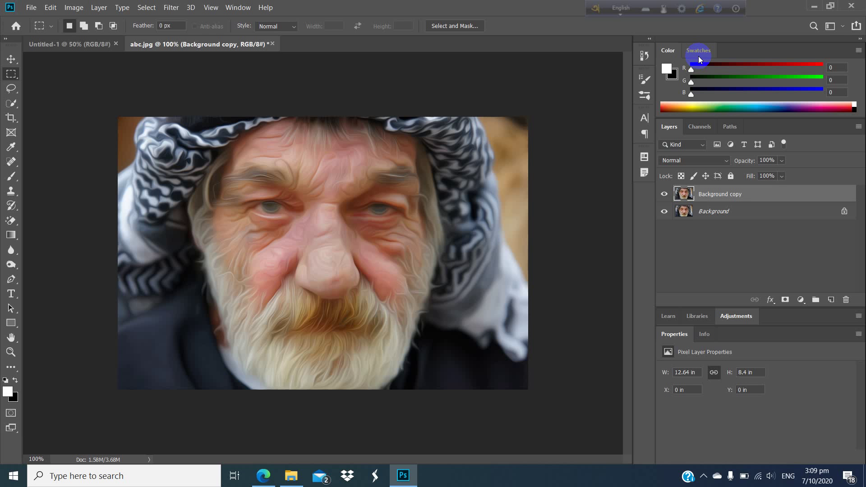
Step: Examine the painted brush texture around the eyes and nose up close
key("b")
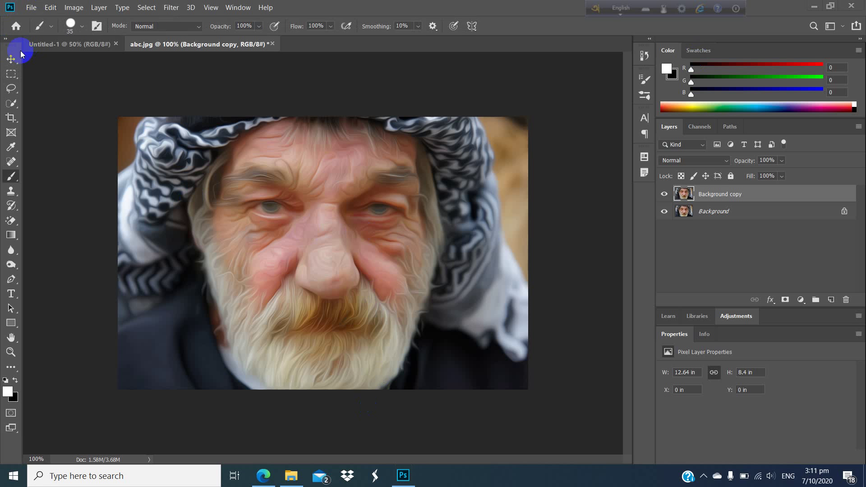
left_click(11, 59)
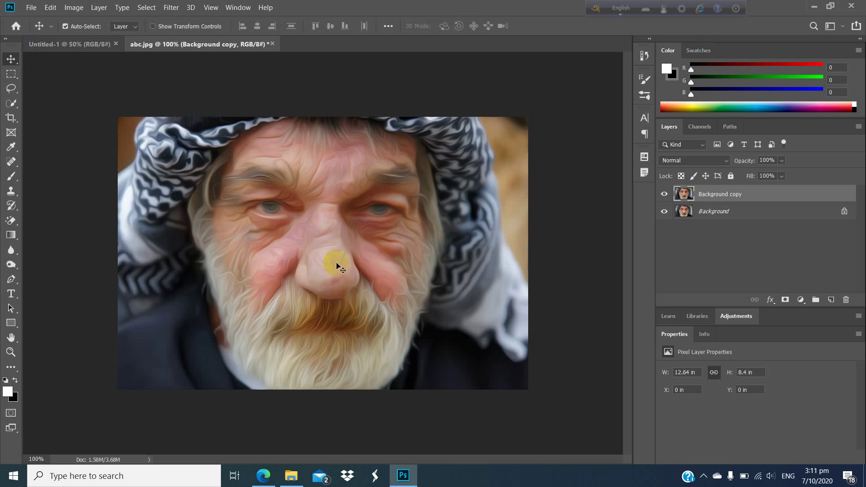
key("ctrl+plus")
key("ctrl+plus")
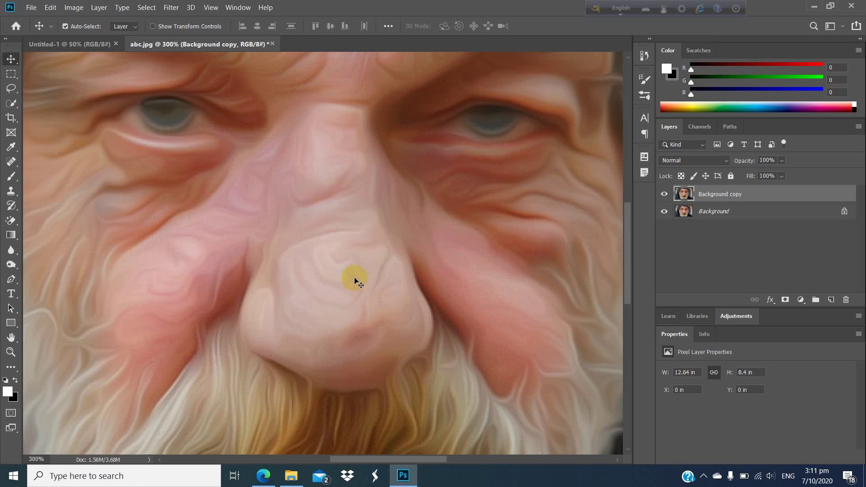
left_click_drag(301, 182, 304, 223)
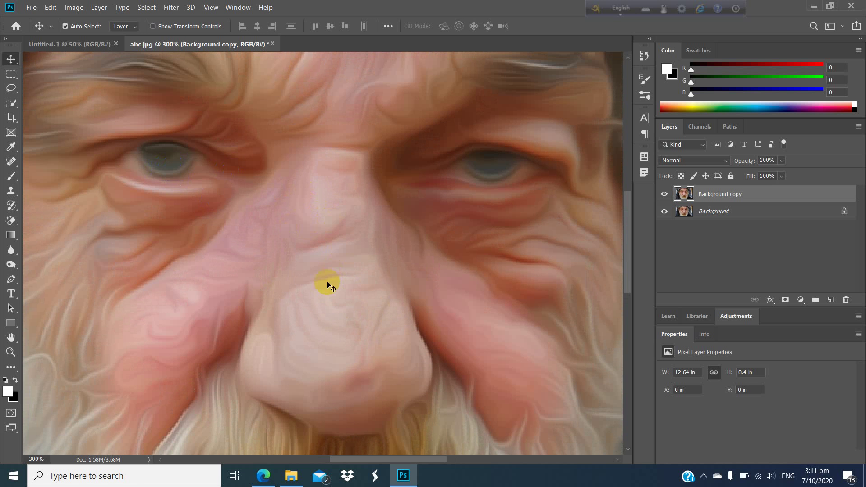
key("ctrl+minus")
key("ctrl+minus")
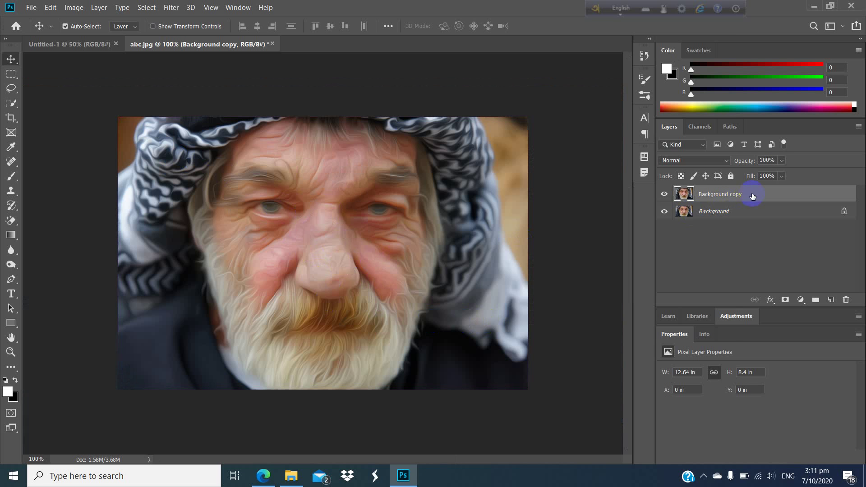
Step: Add a layer mask to the Background copy layer and keep black as the foreground colour
right_click(736, 195)
left_click(768, 195)
left_click(784, 301)
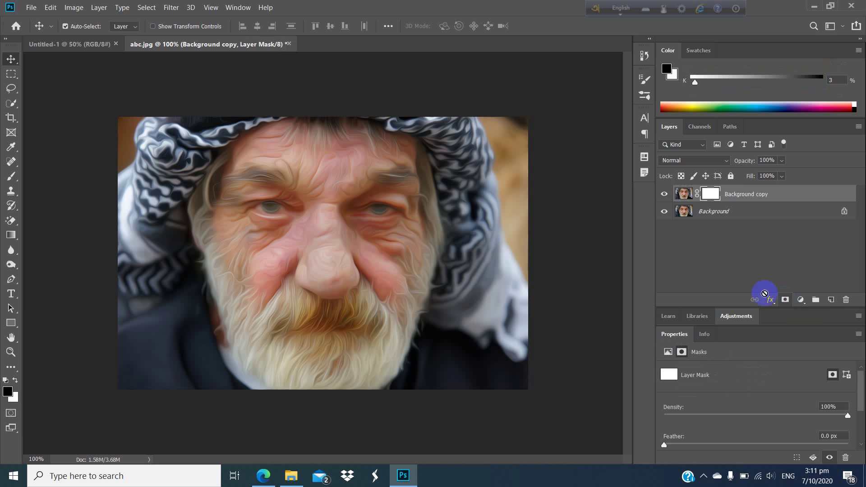
left_click(15, 381)
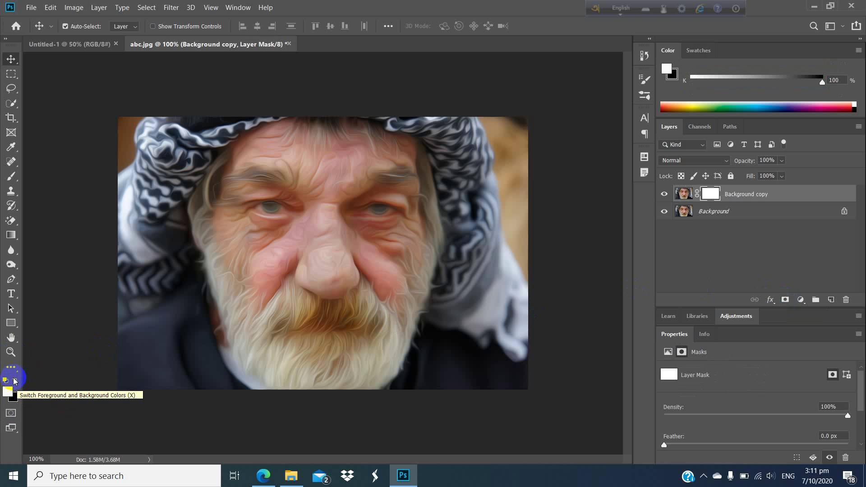
left_click(15, 382)
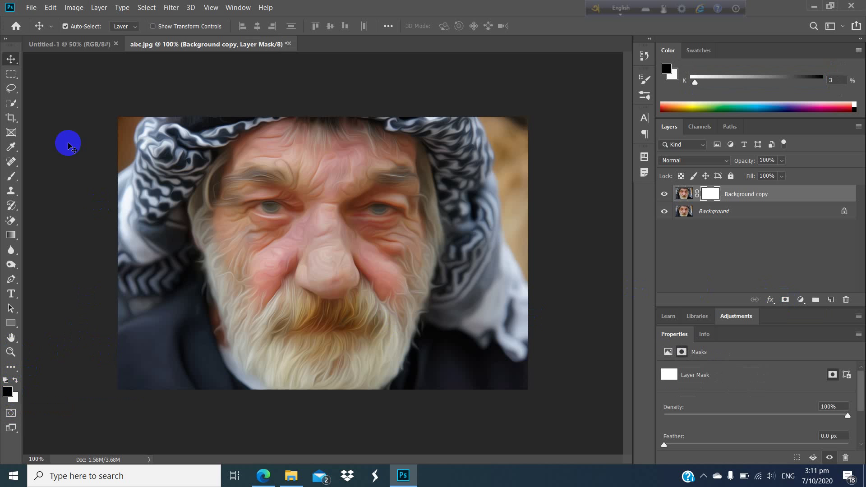
Step: Choose the Brush tool with a Hard Round tip and set its size to 45 px
left_click(13, 177)
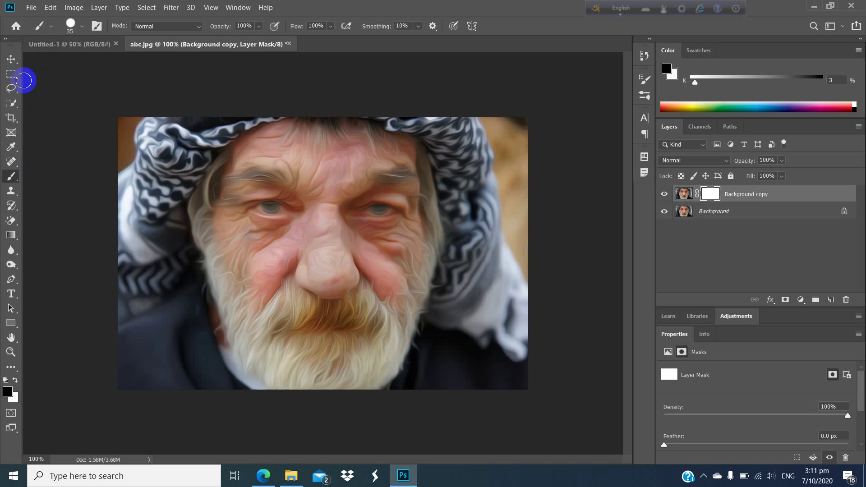
left_click(51, 26)
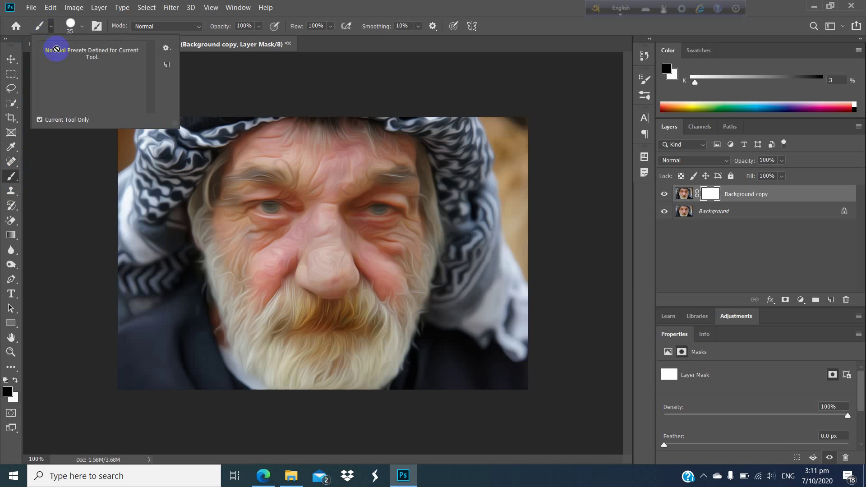
left_click(82, 26)
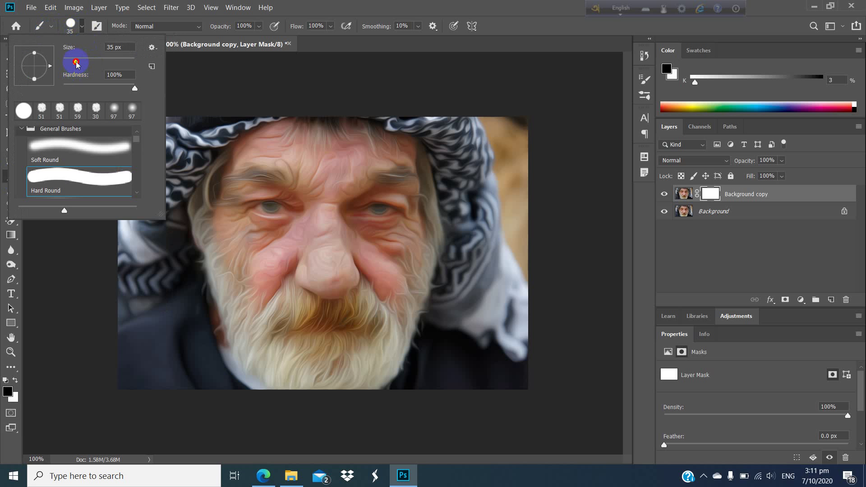
left_click_drag(75, 62, 79, 62)
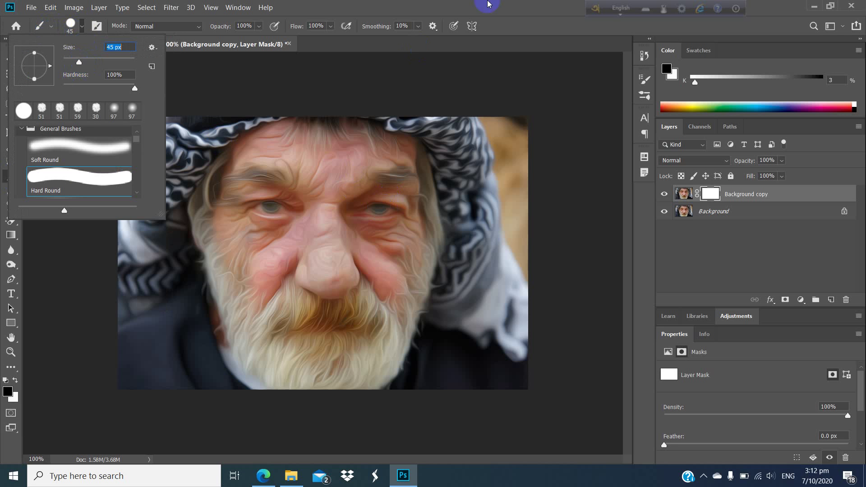
left_click(515, 11)
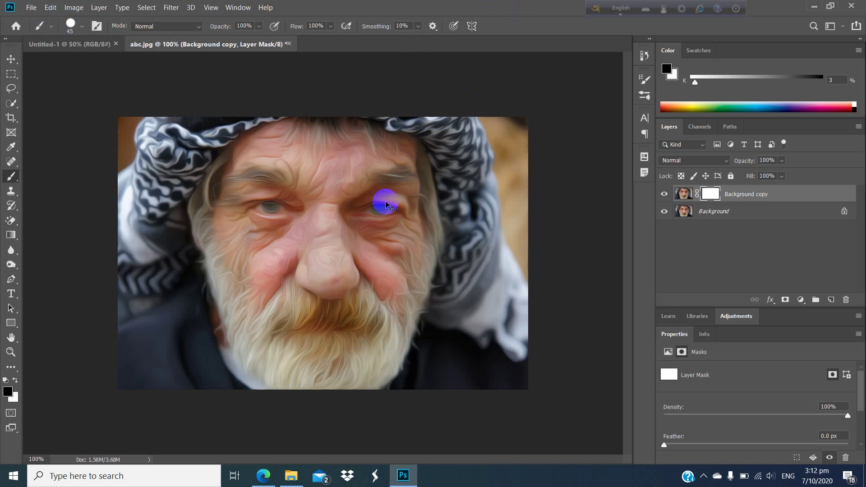
Step: Reduce the brush size to 20 px and paint black on the mask over both irises to reveal the original eyes
key("ctrl+plus")
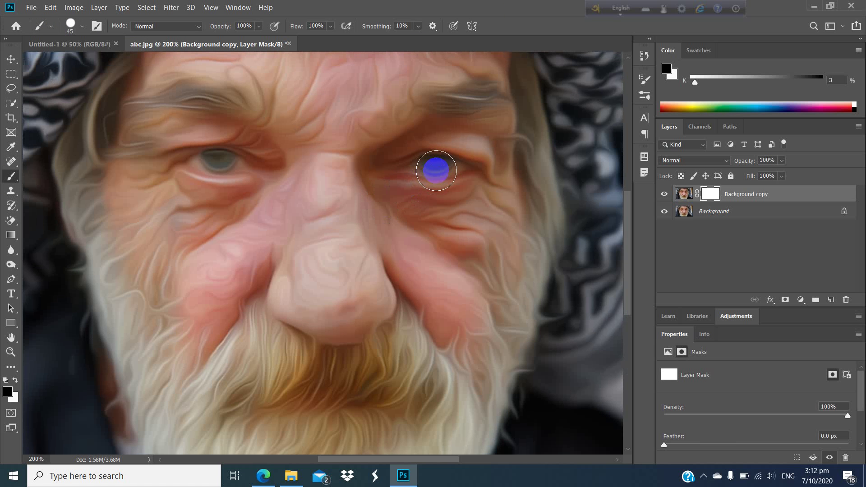
key("bracketleft")
key("bracketleft")
key("bracketleft")
key("bracketleft")
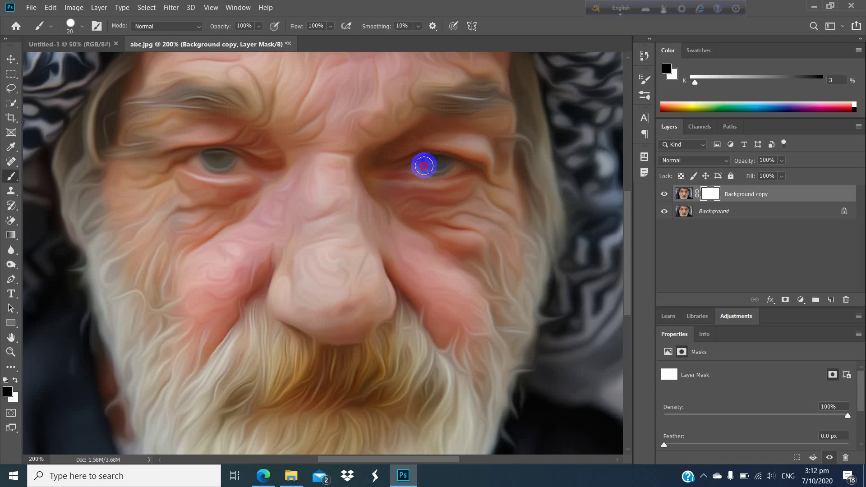
mouse_move(424, 166)
left_mouse_down()
mouse_move(452, 167)
mouse_move(424, 166)
mouse_move(443, 163)
left_mouse_up()
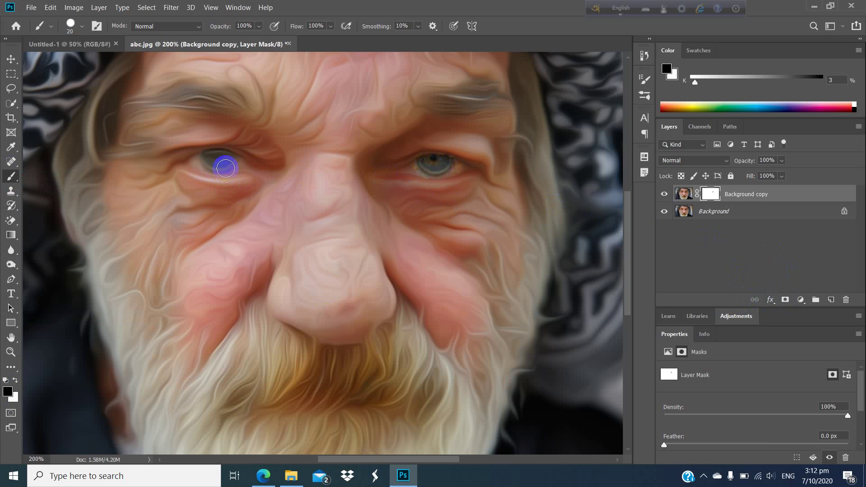
mouse_move(230, 163)
left_mouse_down()
mouse_move(211, 160)
mouse_move(228, 159)
mouse_move(202, 164)
mouse_move(223, 164)
left_mouse_up()
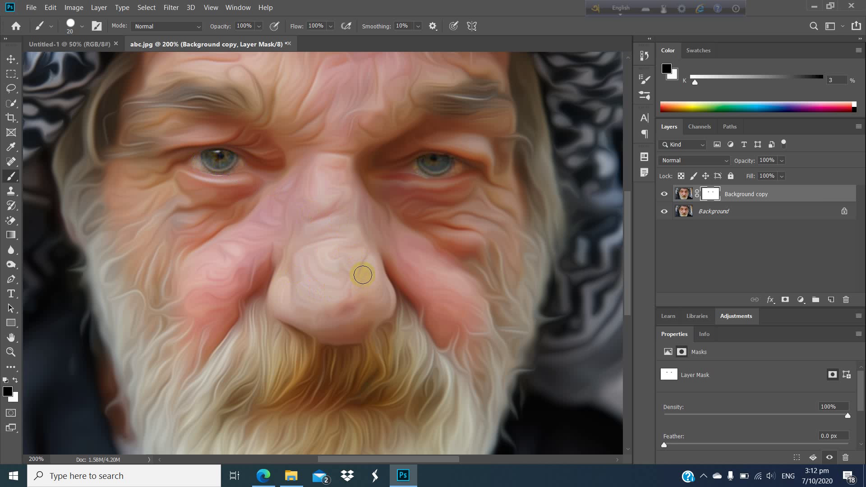
key("ctrl+minus")
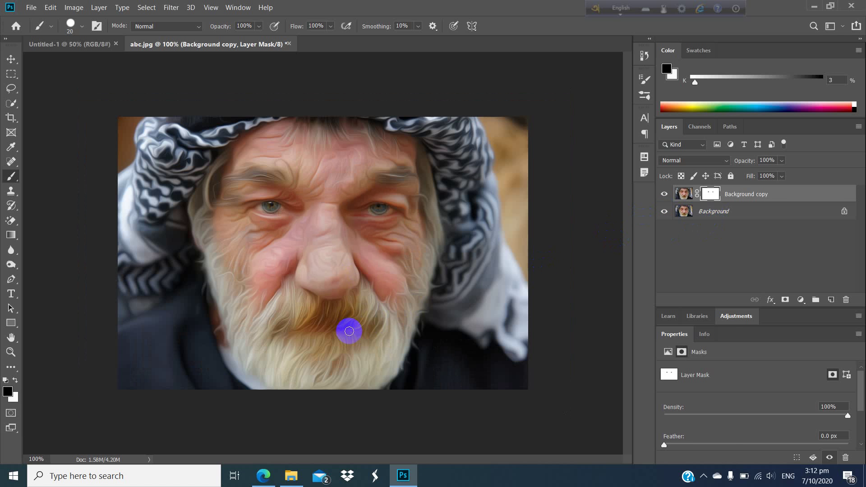
Step: Apply the layer mask permanently to the Background copy layer
right_click(738, 196)
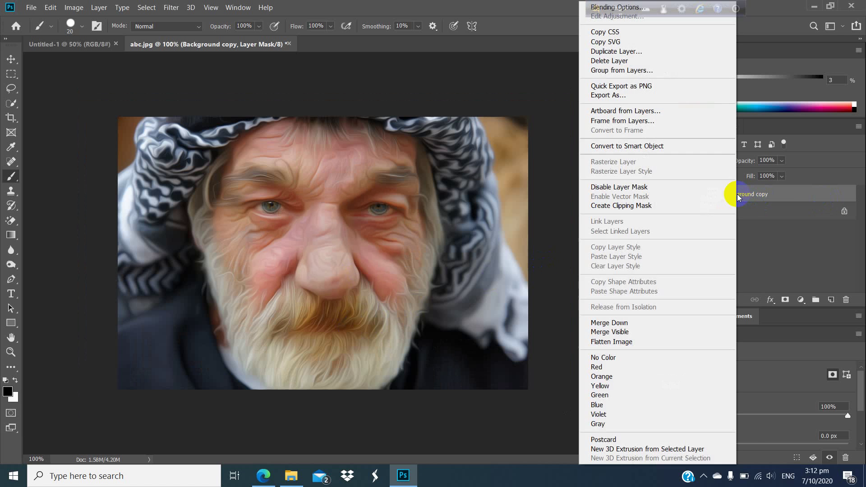
left_click(773, 195)
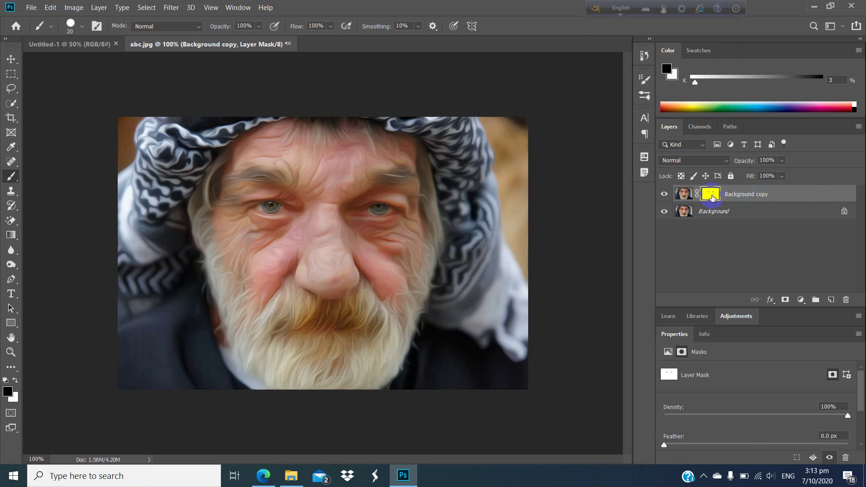
right_click(710, 194)
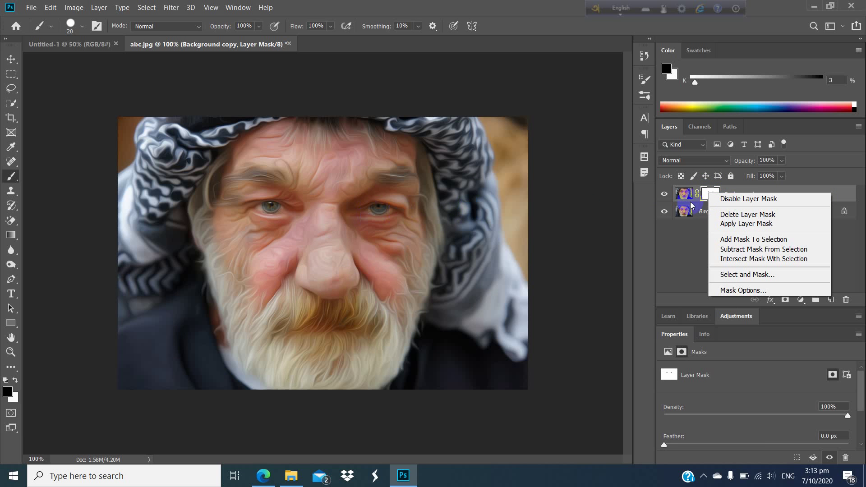
left_click(748, 226)
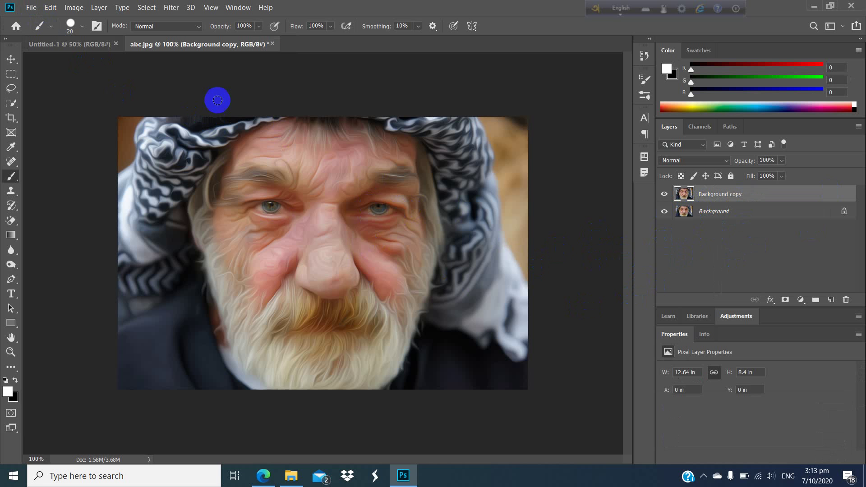
Step: Toggle the visibility of the Background copy layer twice to compare the finished painting with the original photo
left_click(664, 194)
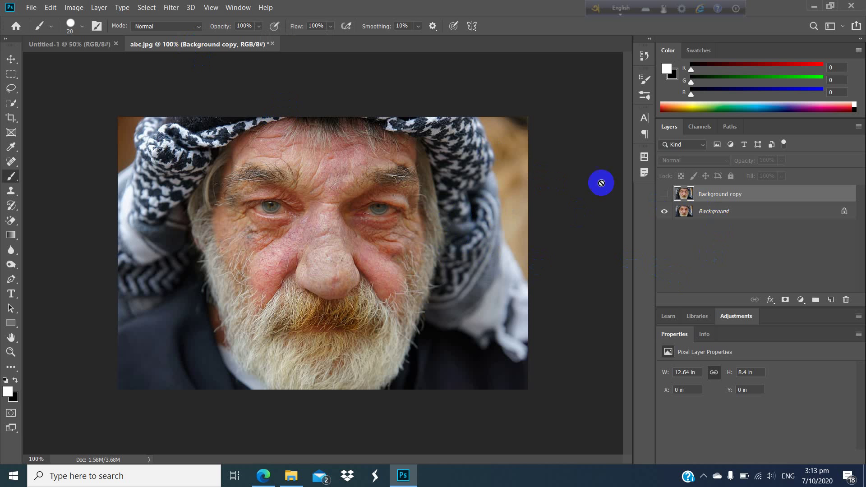
left_click(665, 194)
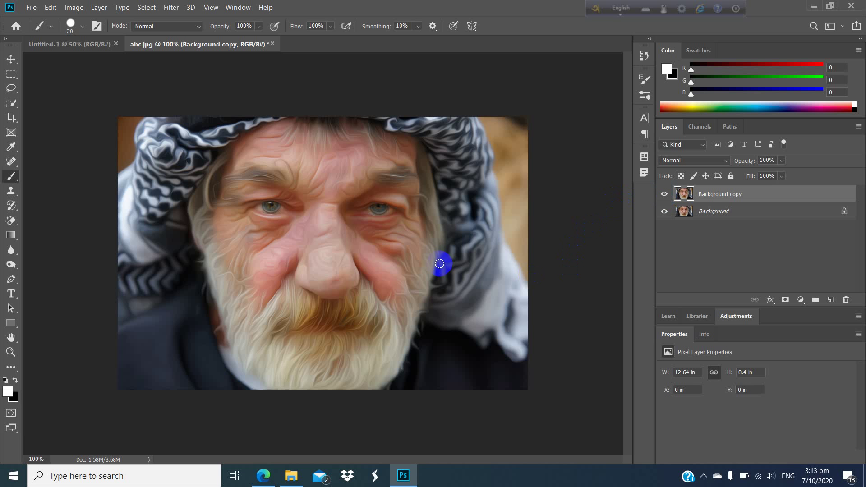
left_click(664, 194)
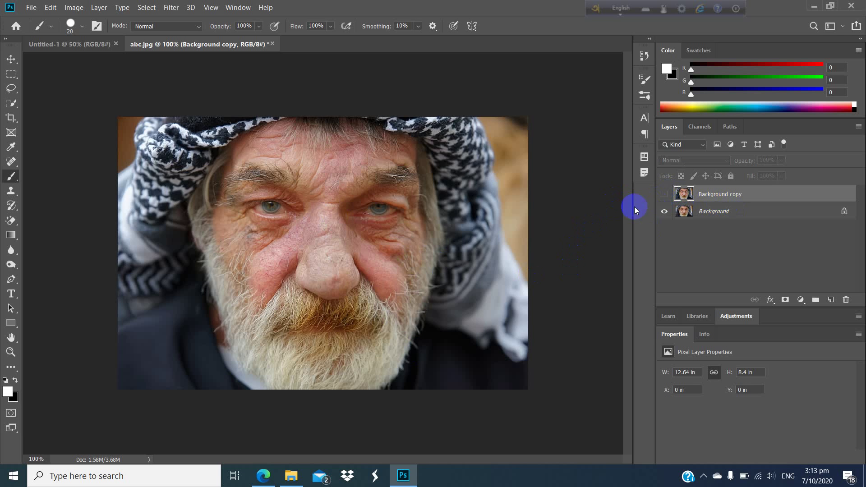
left_click(666, 195)
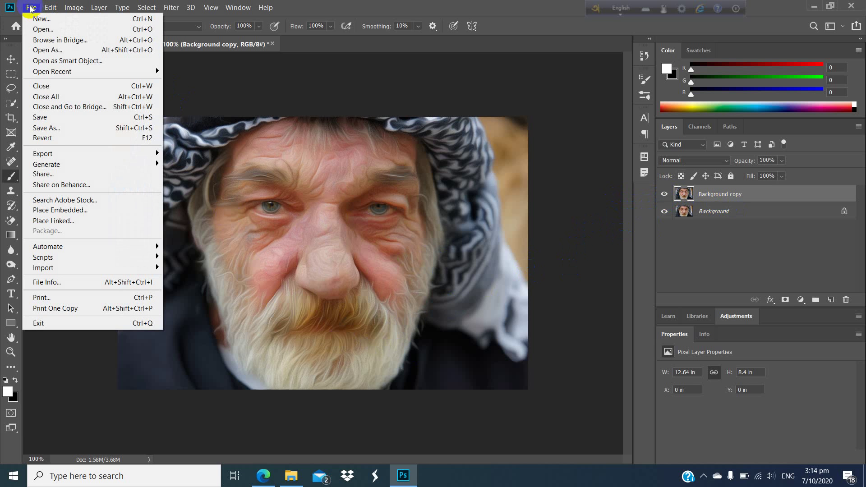
Step: Prepare to save the image as a JPEG named drghndf on the Desktop, cancel the save, and return to the Move tool
left_click(54, 128)
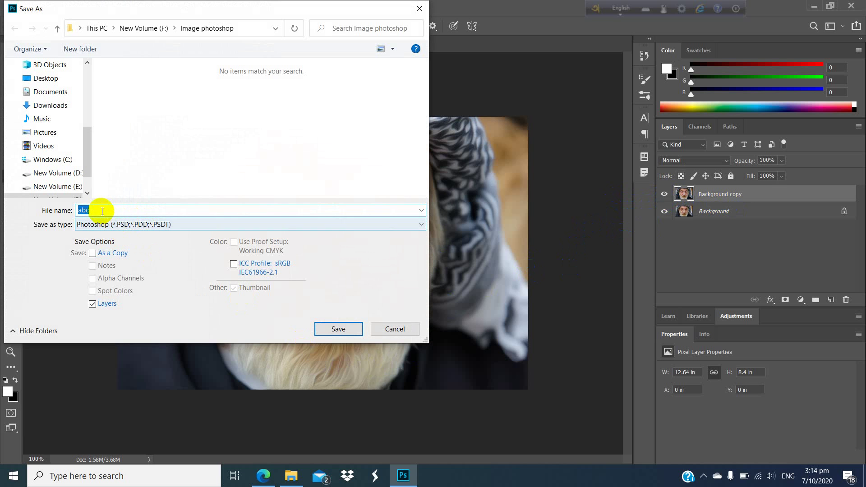
type("drghndf")
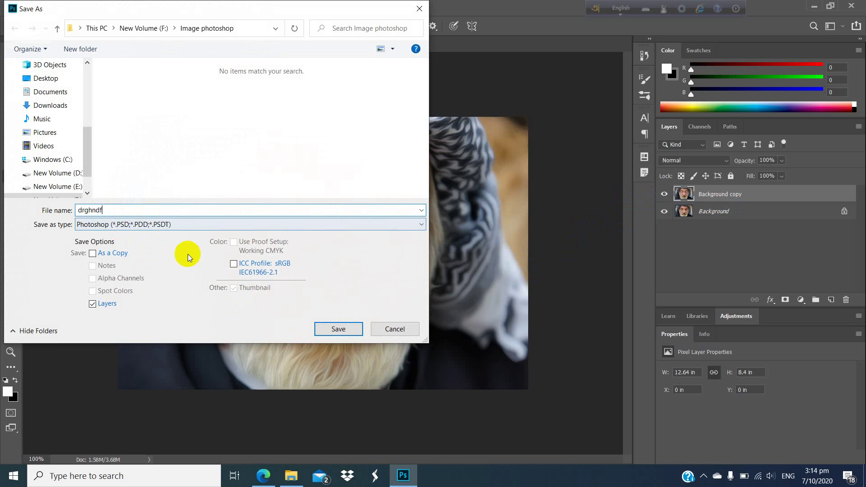
left_click(173, 227)
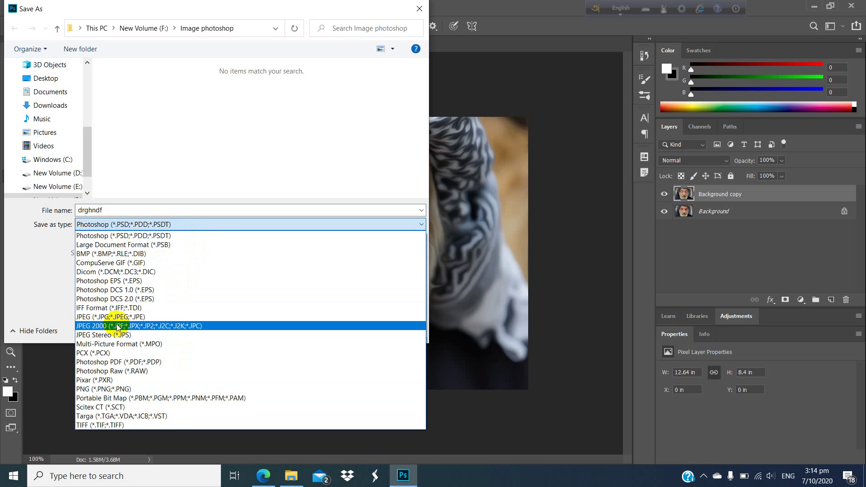
left_click(99, 317)
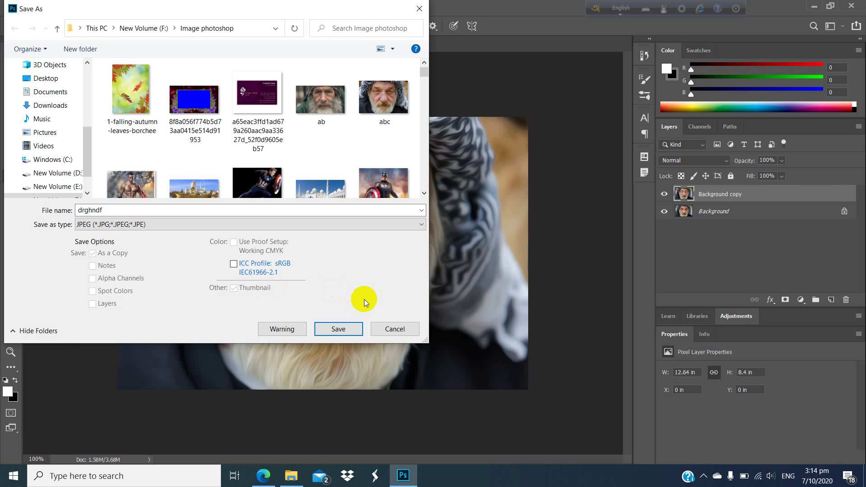
left_click(39, 80)
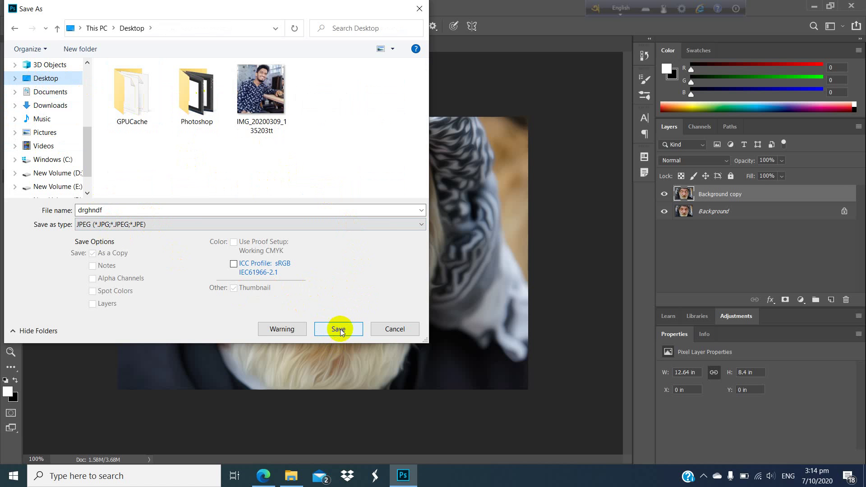
left_click(420, 8)
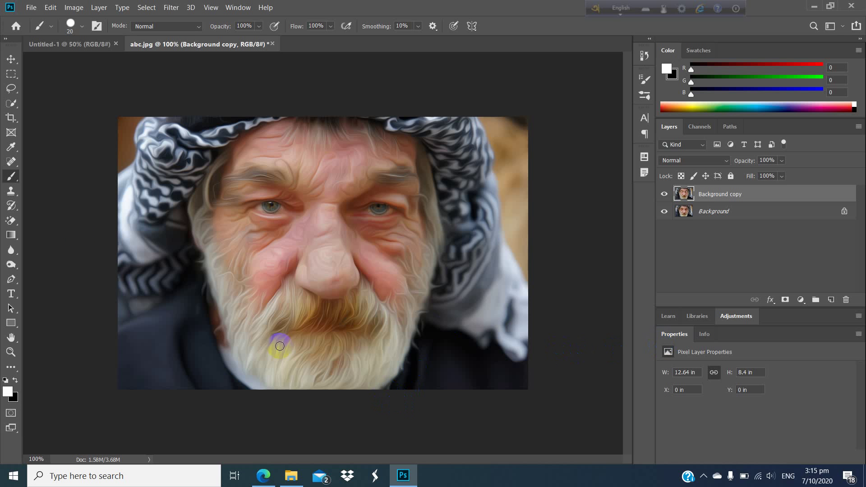
left_click(11, 59)
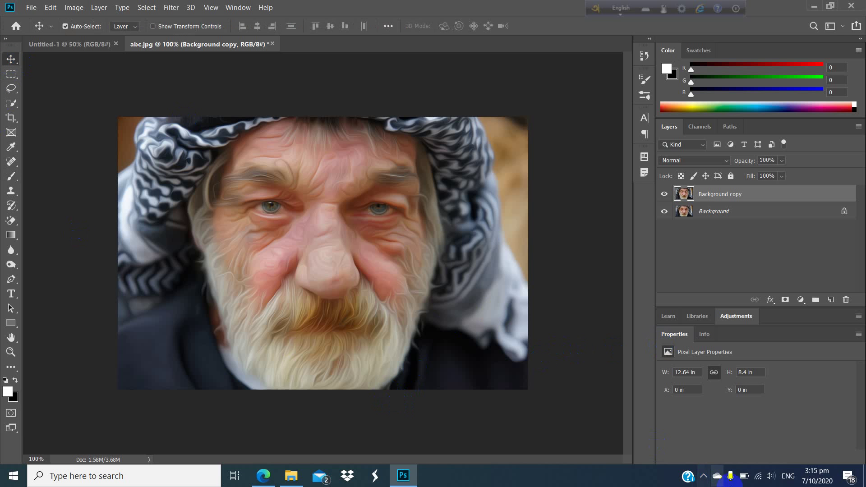